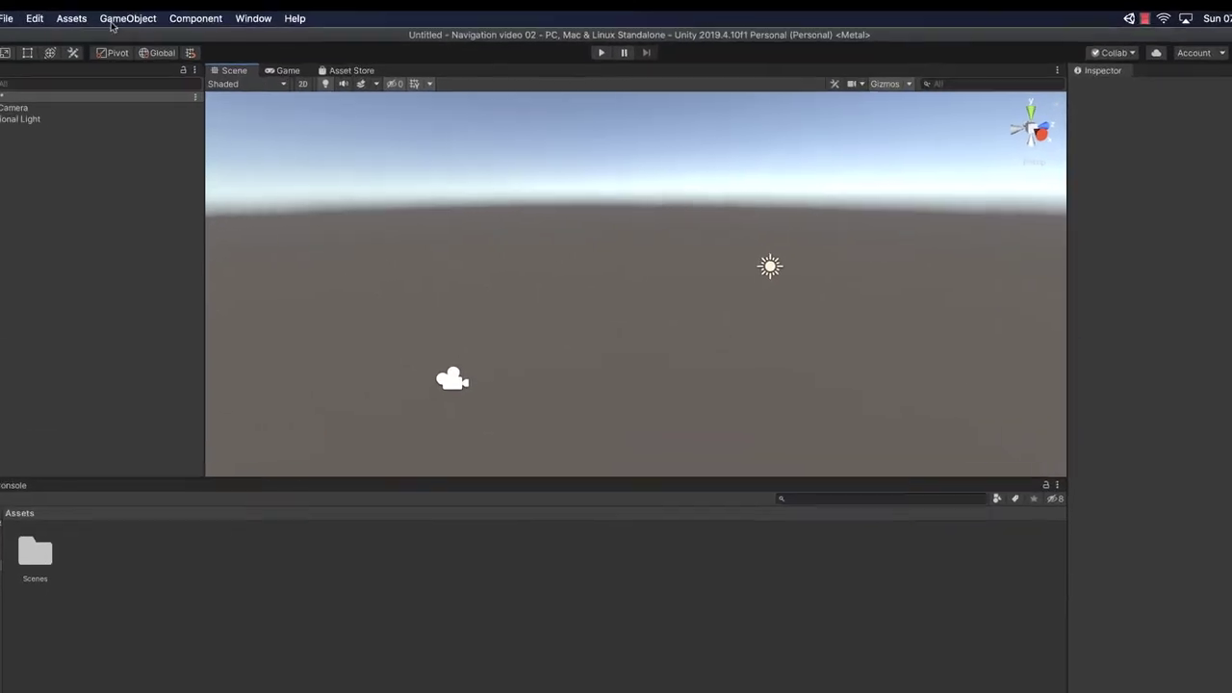
- Create a Cube through GameObject > 3D Object > Cube
{"action": "left_click", "coordinate": [111, 21]}
{"action": "mouse_move", "coordinate": [139, 63]}
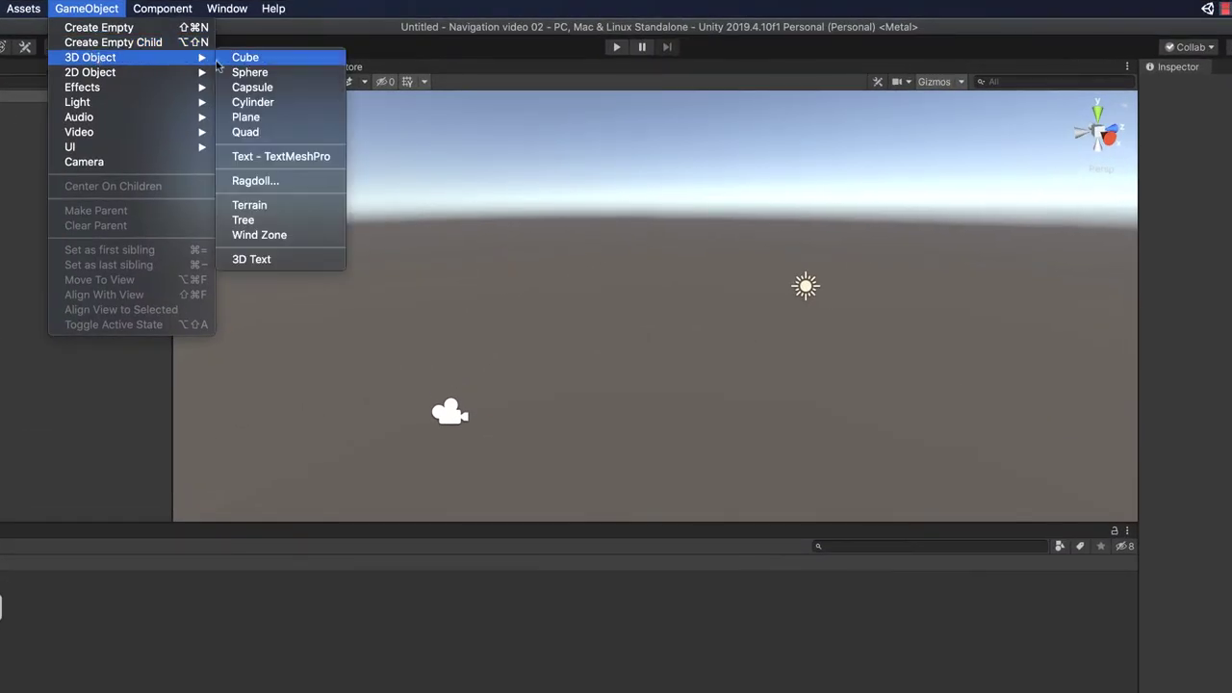
{"action": "left_click", "coordinate": [252, 59]}
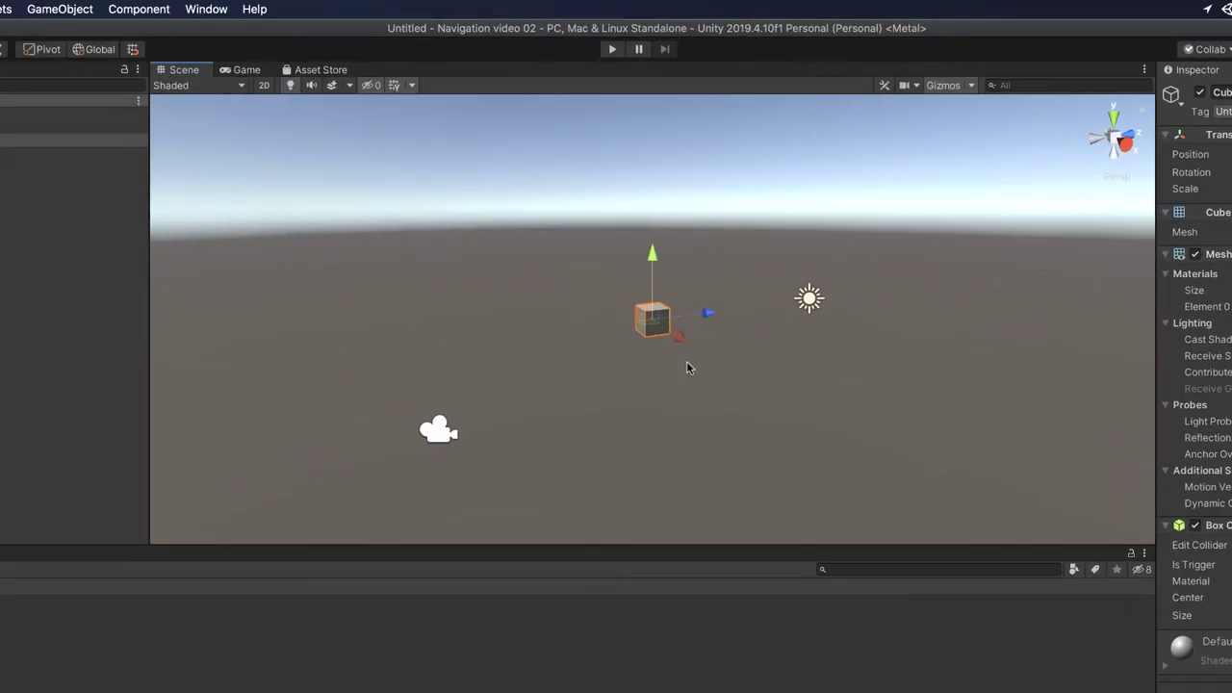
- Reselect the Cube and orbit the Scene view to look down on it from above
{"action": "left_click", "coordinate": [686, 364]}
{"action": "left_click", "coordinate": [655, 325]}
{"action": "left_click_drag", "start_coordinate": [653, 309], "coordinate": [696, 371], "text": "alt"}
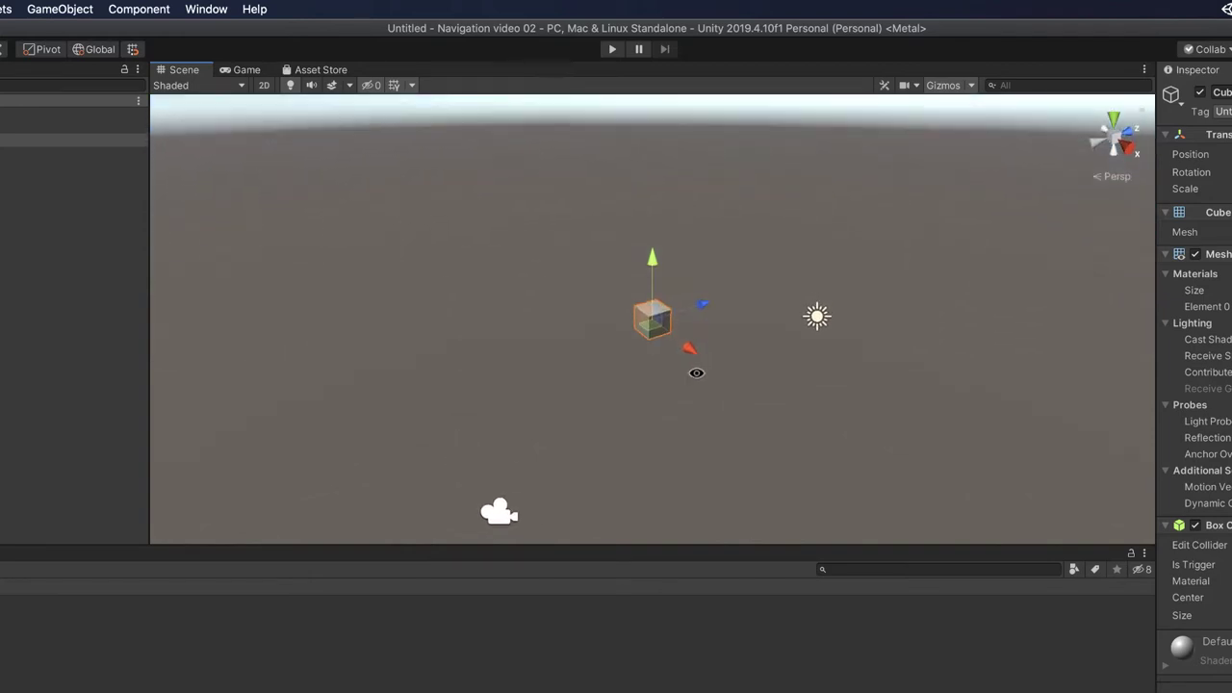
- Cycle the scene gizmo through Right, opposite-side and Top views, finishing on the Right view
{"action": "left_click", "coordinate": [1131, 152]}
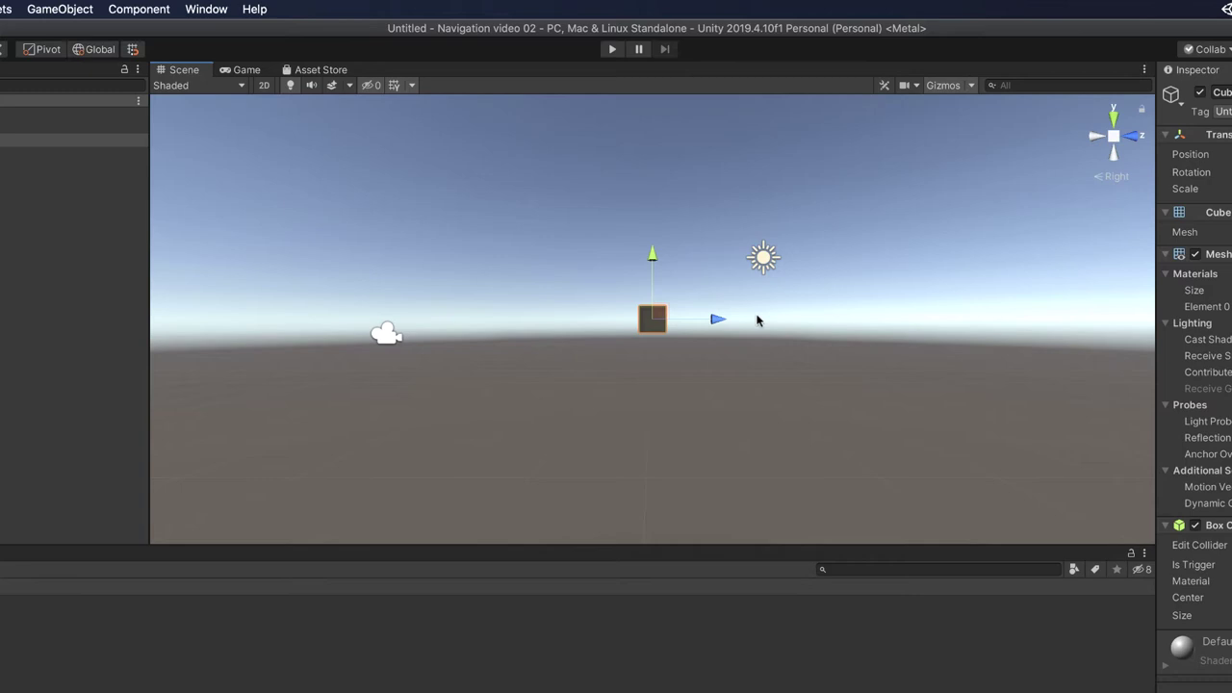
{"action": "left_click", "coordinate": [1133, 137]}
{"action": "left_click", "coordinate": [1097, 137]}
{"action": "left_click", "coordinate": [1116, 120]}
{"action": "left_click", "coordinate": [1132, 135]}
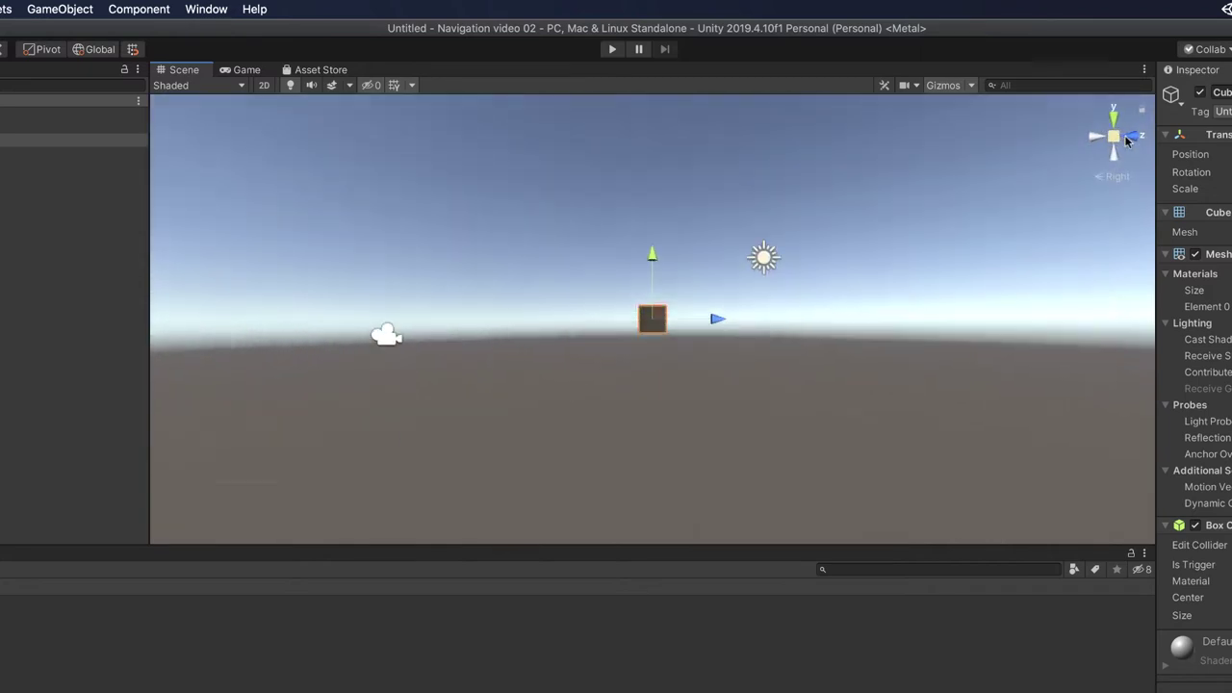
{"action": "left_click", "coordinate": [1130, 138]}
{"action": "left_click", "coordinate": [1097, 137]}
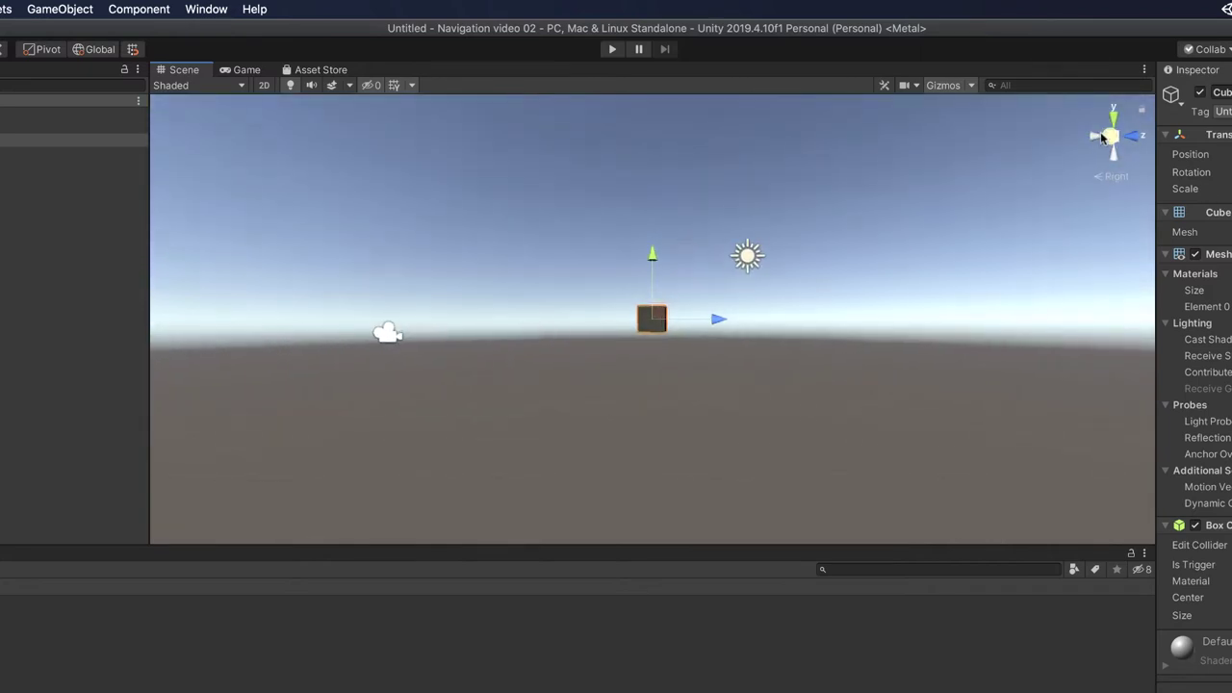
{"action": "left_click", "coordinate": [1113, 118]}
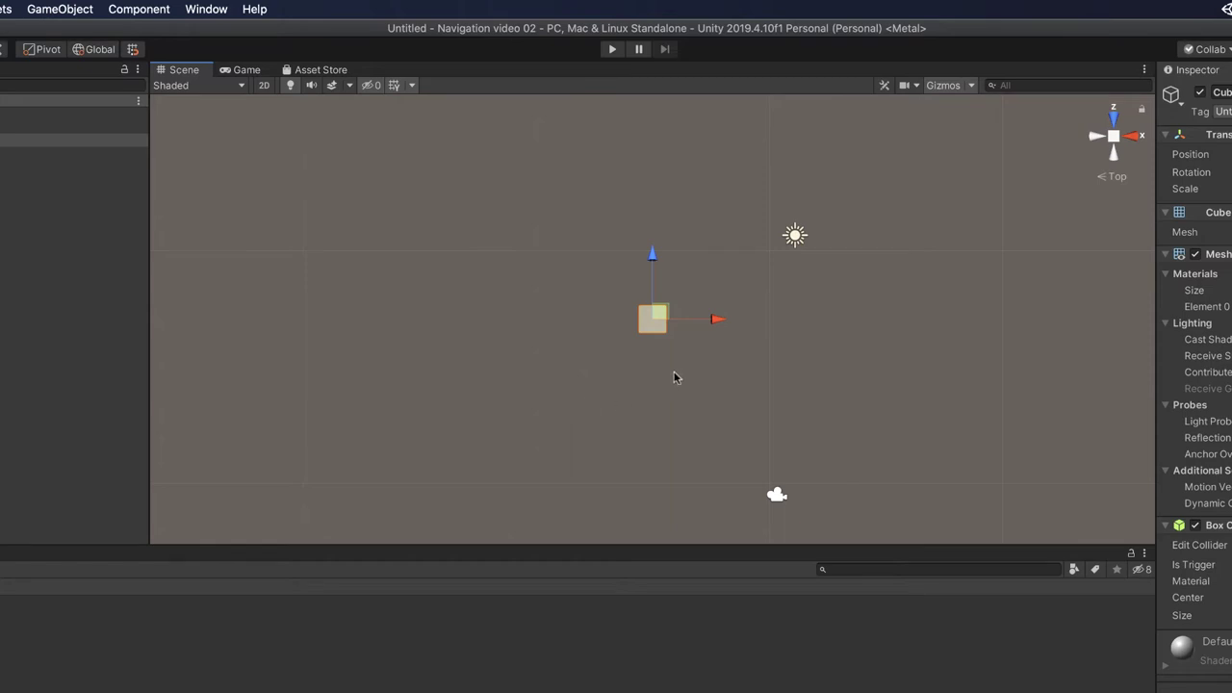
{"action": "left_click", "coordinate": [1134, 139]}
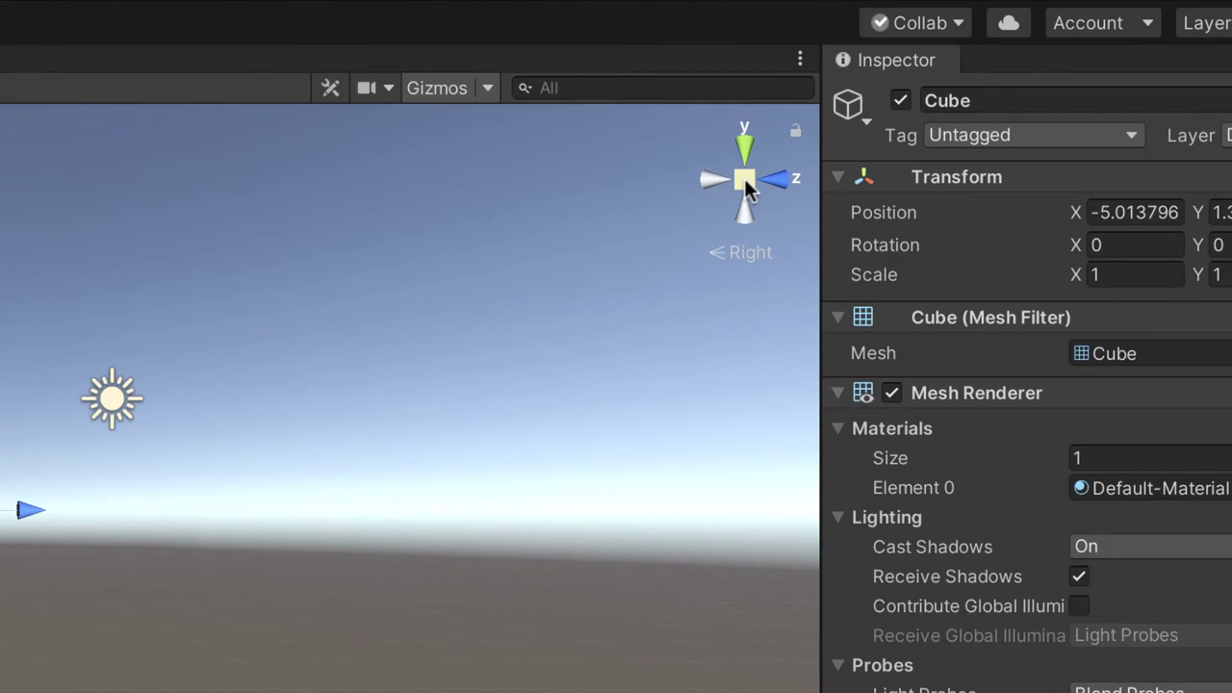
- Restore a perspective view tilted down at an angle, then orbit slightly around the Cube
{"action": "left_click", "coordinate": [748, 188], "text": "shift"}
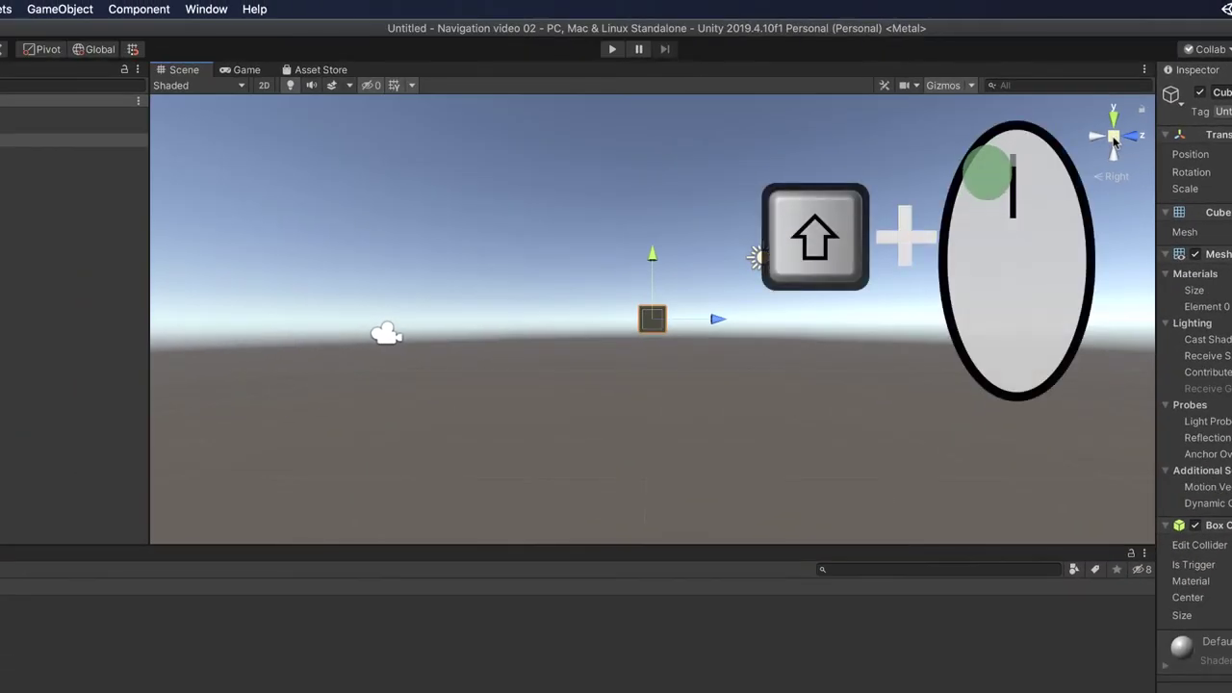
{"action": "left_click", "coordinate": [1114, 140], "text": "shift"}
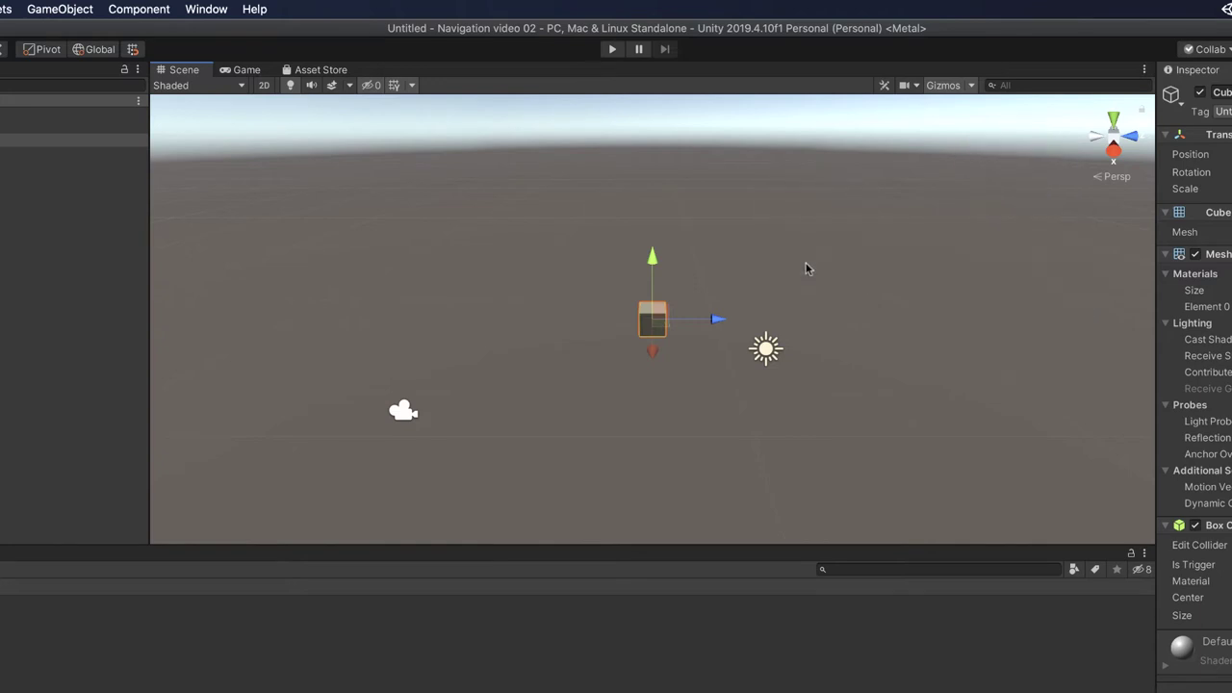
{"action": "left_click_drag", "start_coordinate": [807, 269], "coordinate": [889, 247], "text": "alt"}
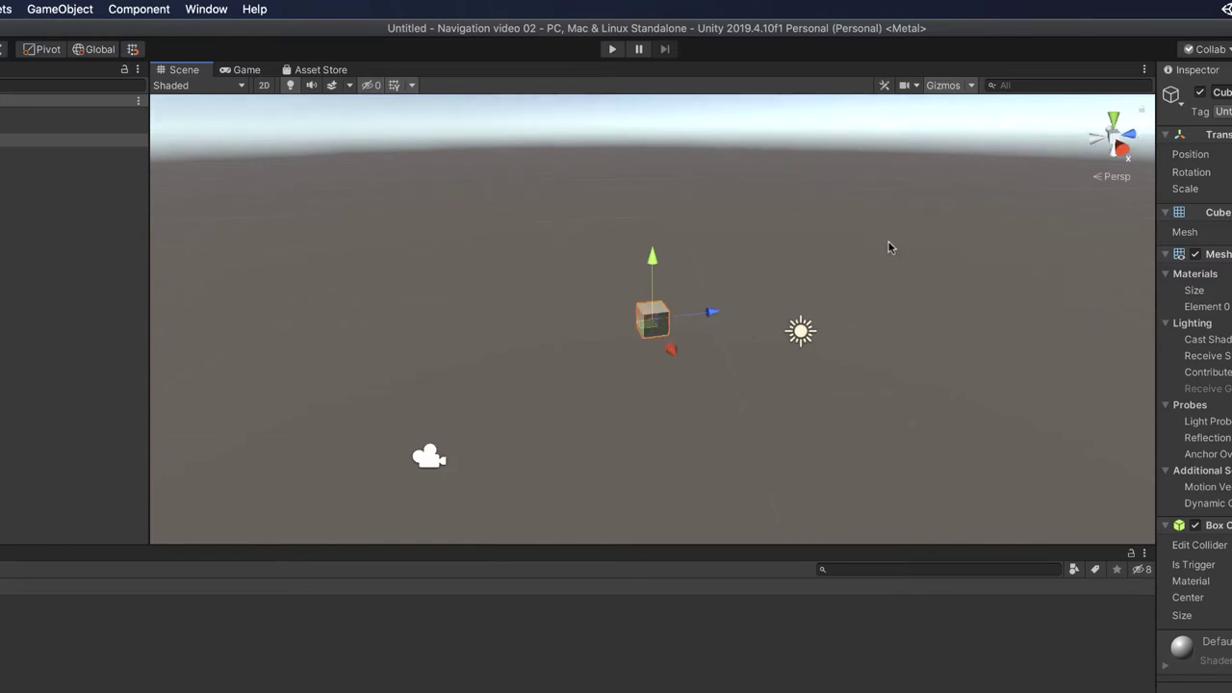
{"action": "left_click_drag", "start_coordinate": [889, 247], "coordinate": [914, 242], "text": "alt"}
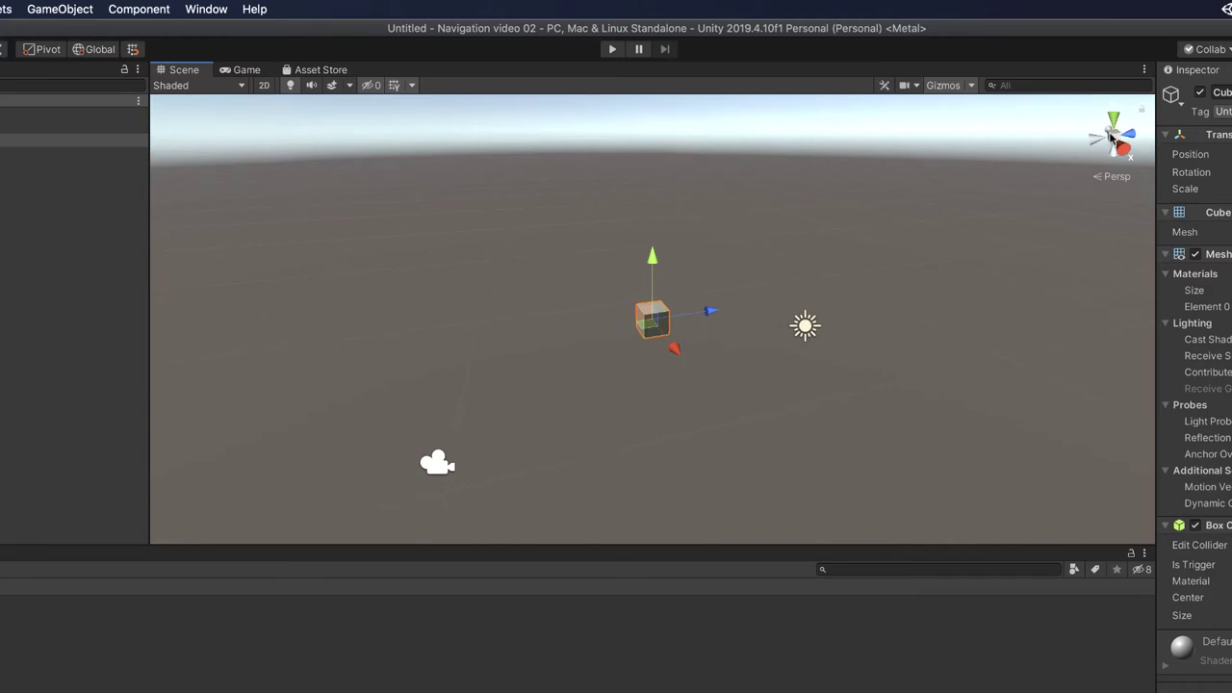
{"action": "left_click", "coordinate": [1110, 138]}
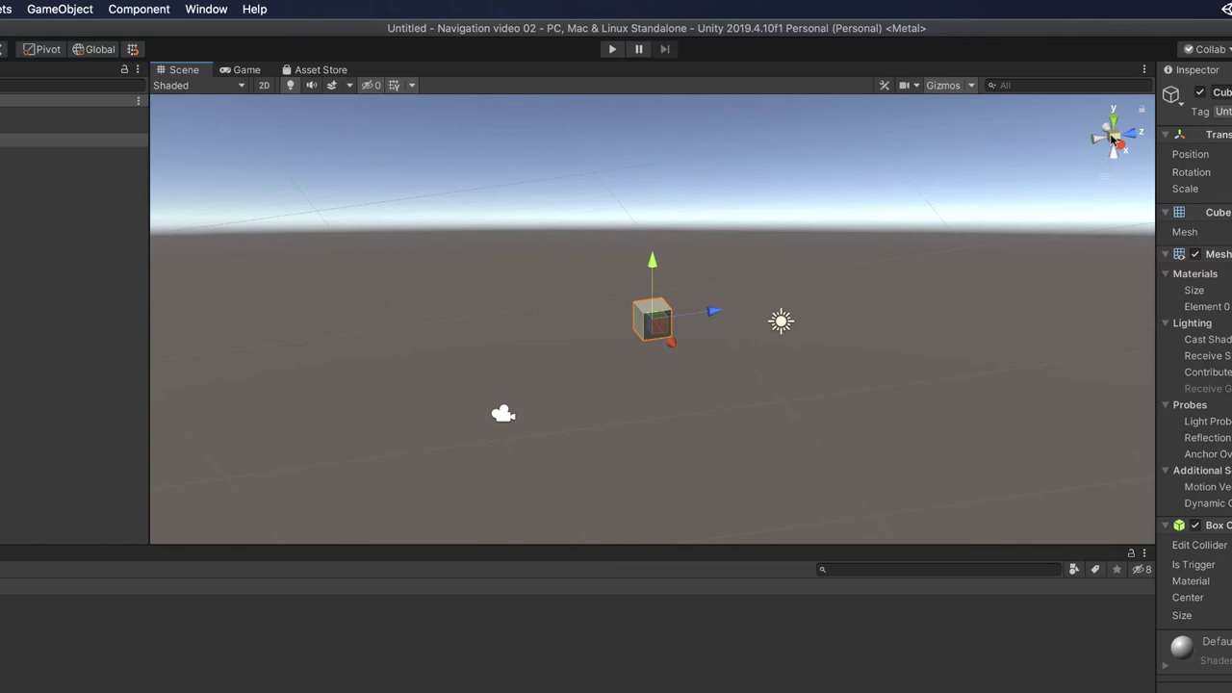
{"action": "scroll", "coordinate": [1112, 139], "scroll_direction": "up", "scroll_amount": 3, "text": "shift"}
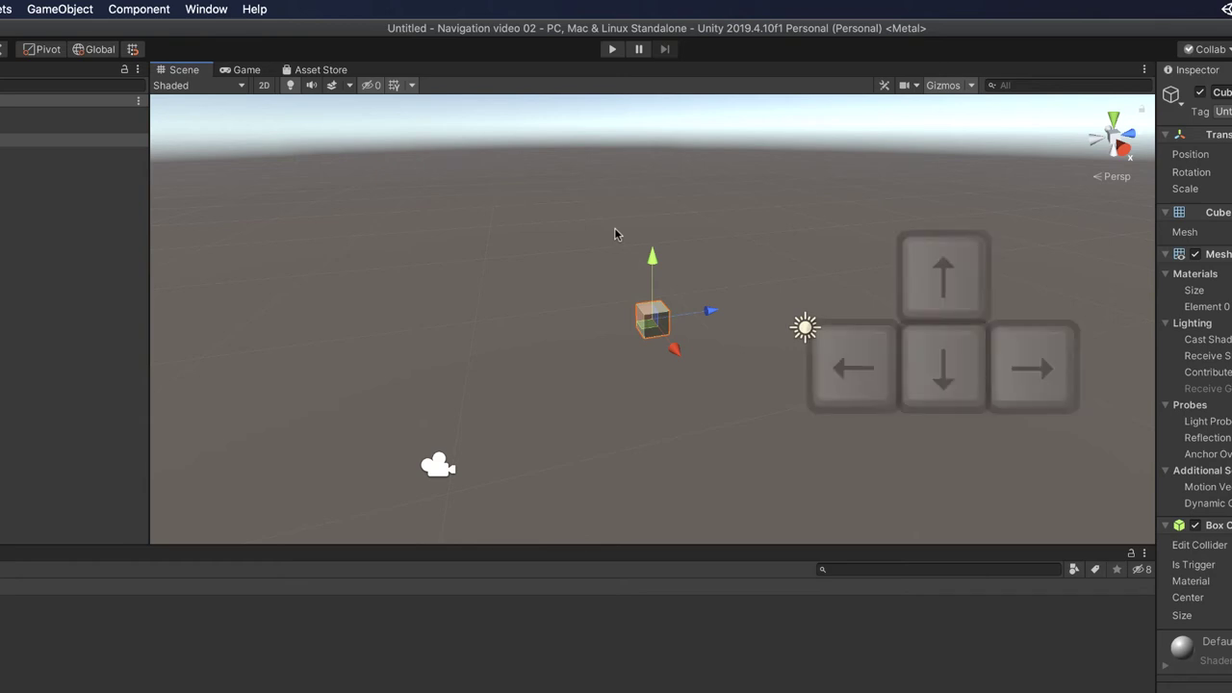
- Move the scene camera left, right, left, then forward and back with the arrow keys
{"action": "key", "text": "Left"}
{"action": "key", "text": "Right"}
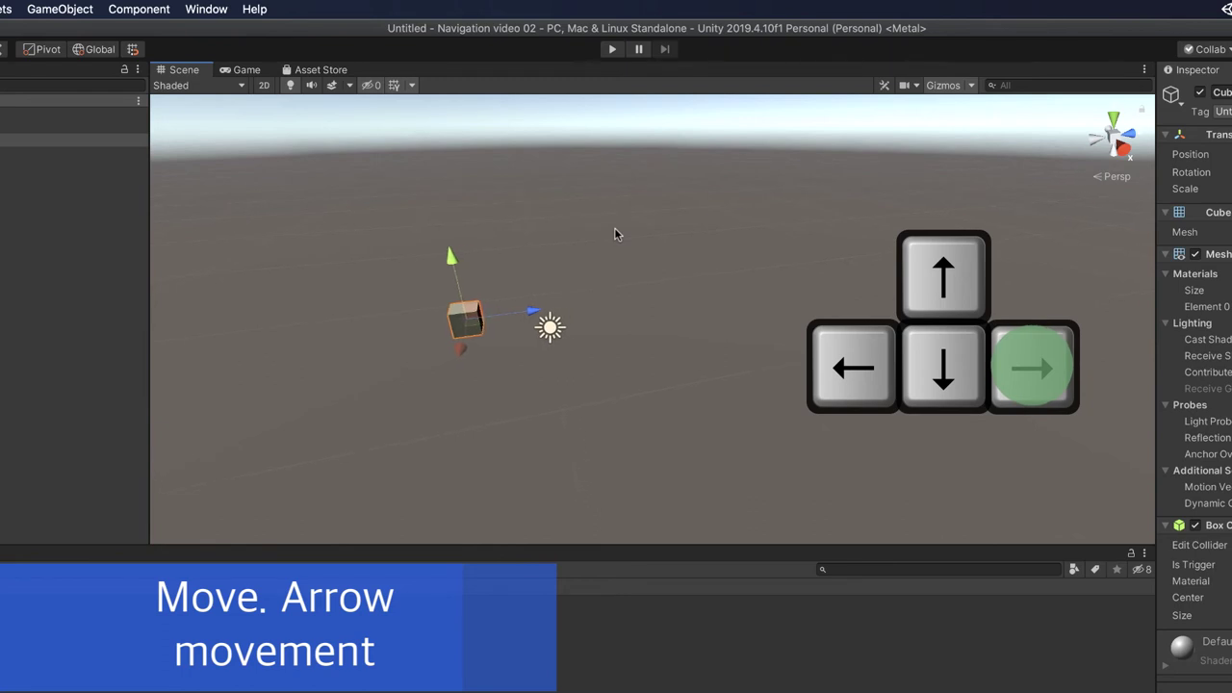
{"action": "key", "text": "Left"}
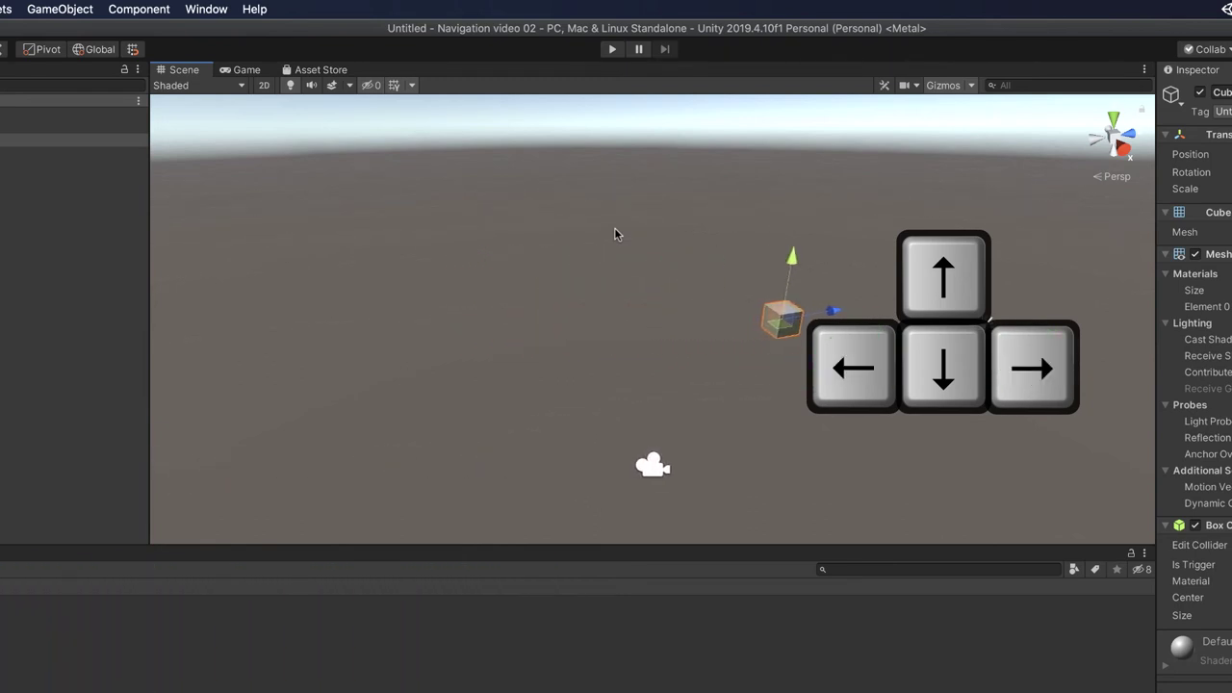
{"action": "key", "text": "Up"}
{"action": "key", "text": "Down"}
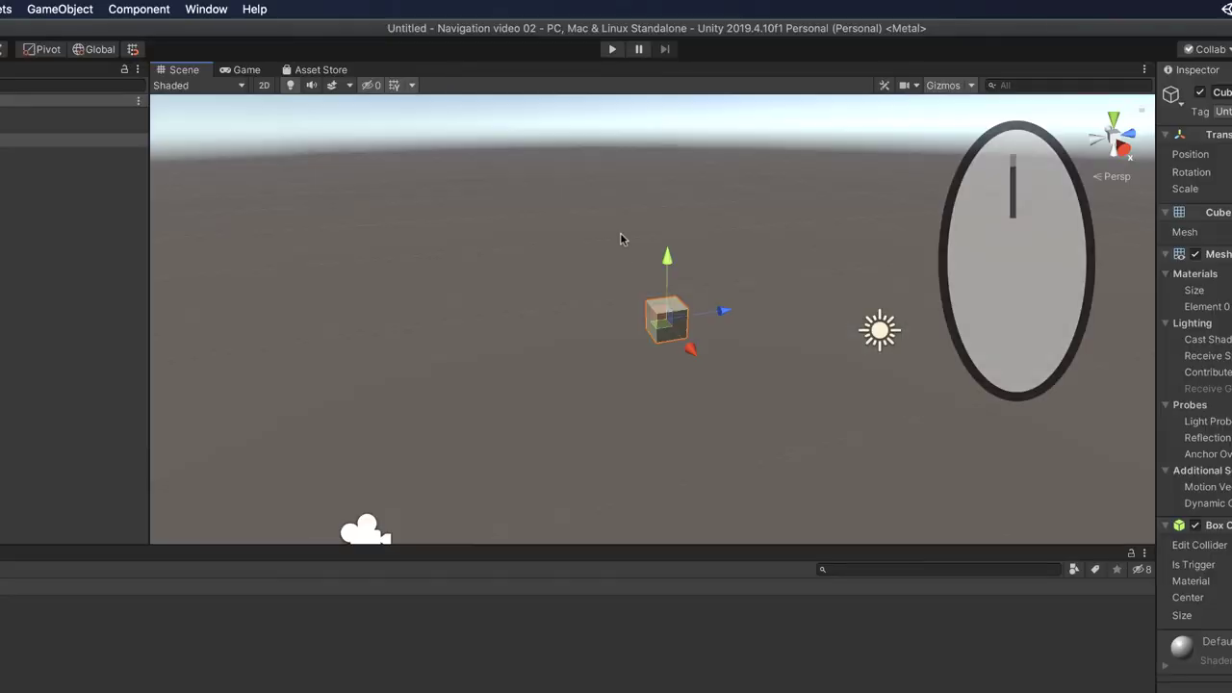
- Zoom the Scene view in and out with the mouse wheel, leaving the Cube slightly larger
{"action": "scroll", "coordinate": [648, 279], "scroll_direction": "up", "scroll_amount": 5}
{"action": "scroll", "coordinate": [648, 279], "scroll_direction": "down", "scroll_amount": 6}
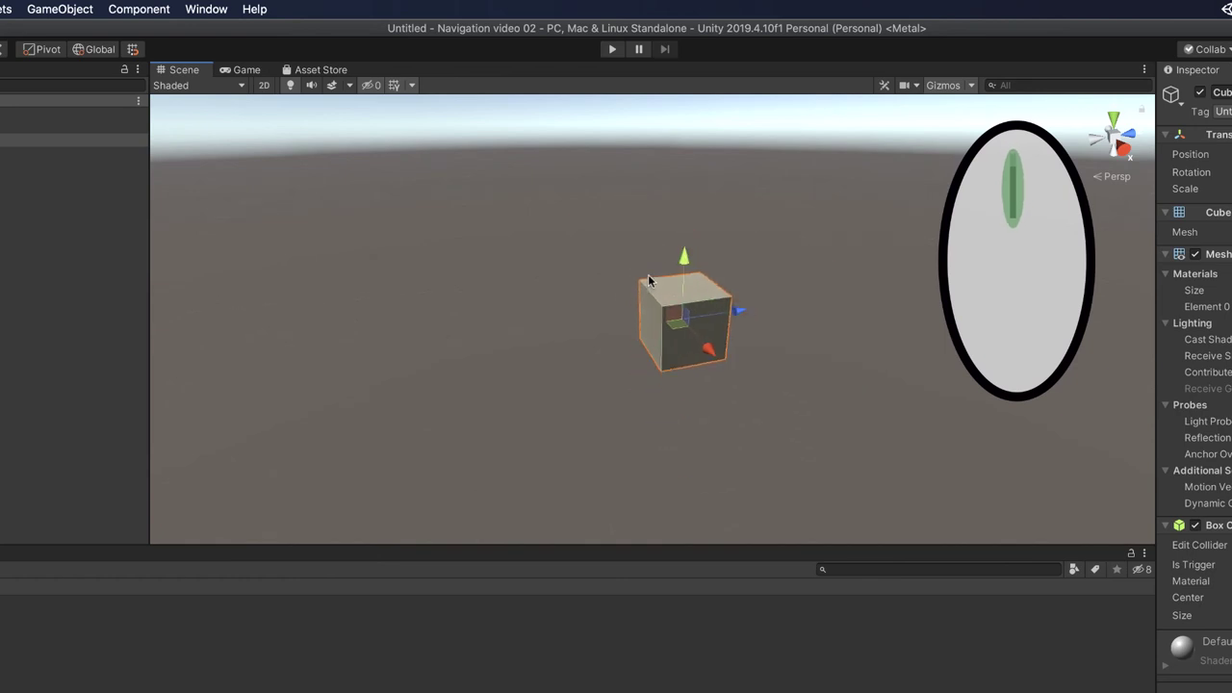
{"action": "scroll", "coordinate": [647, 279], "scroll_direction": "up", "scroll_amount": 3}
{"action": "scroll", "coordinate": [648, 279], "scroll_direction": "up", "scroll_amount": 3}
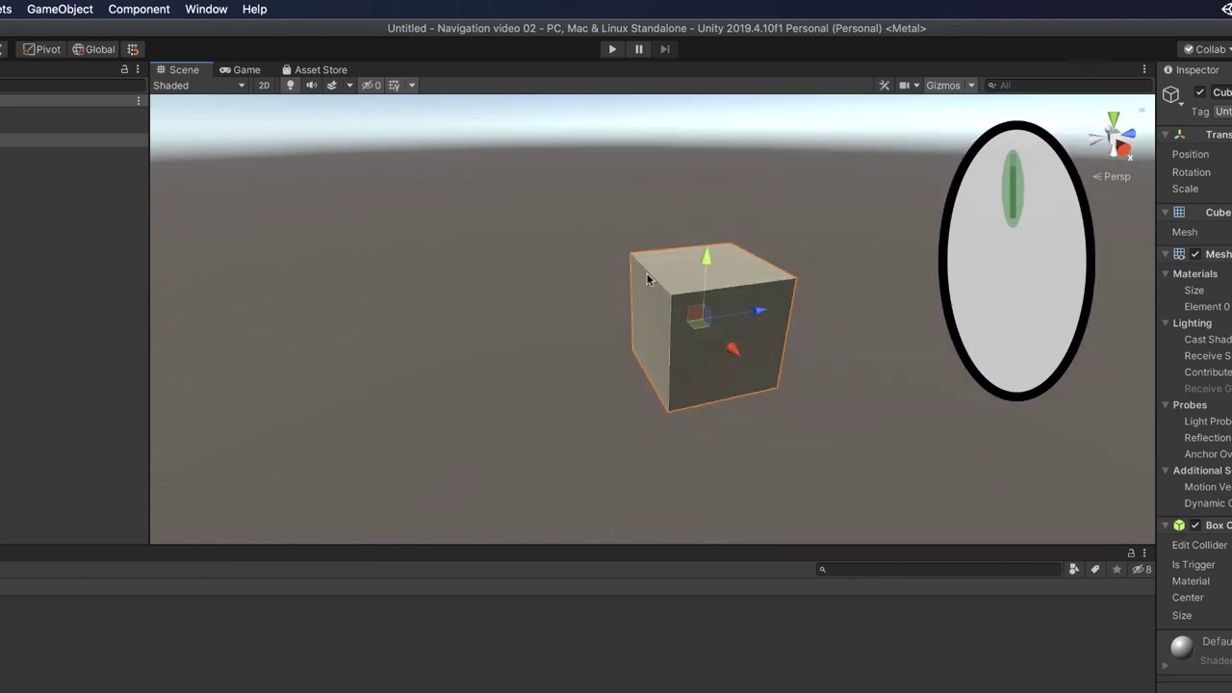
{"action": "scroll", "coordinate": [648, 279], "scroll_direction": "down", "scroll_amount": 1}
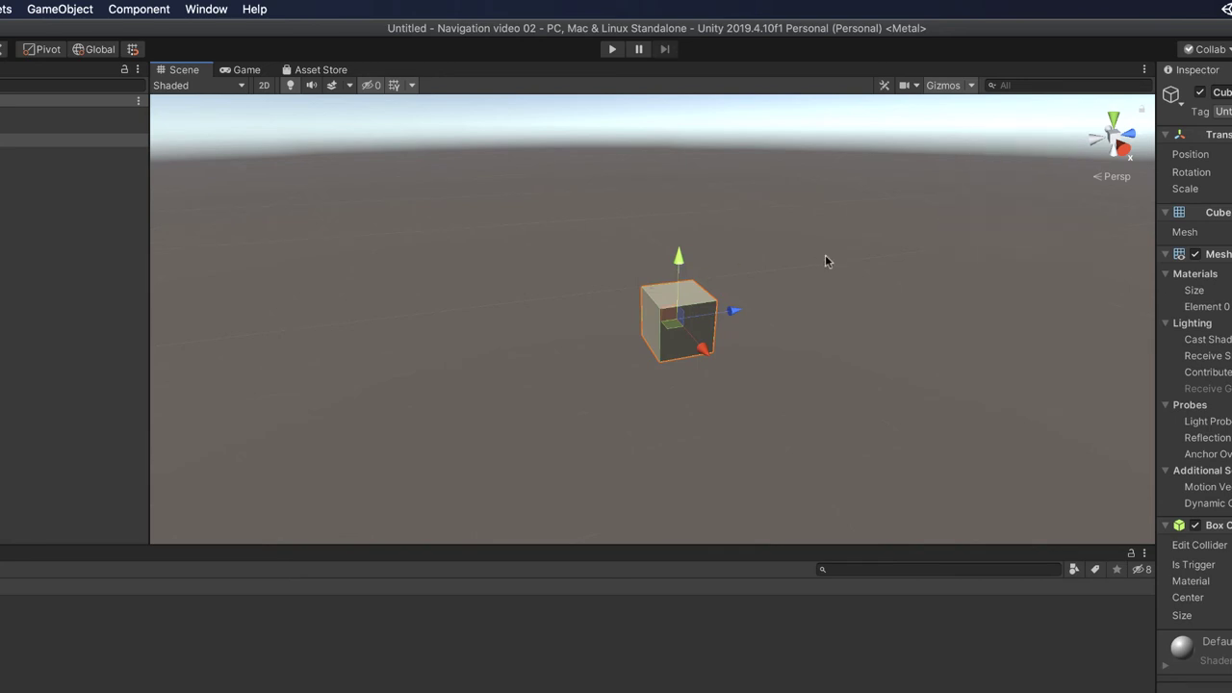
- Fly the camera toward and away from the Cube at normal speed using Up and Down
{"action": "key", "text": "Up"}
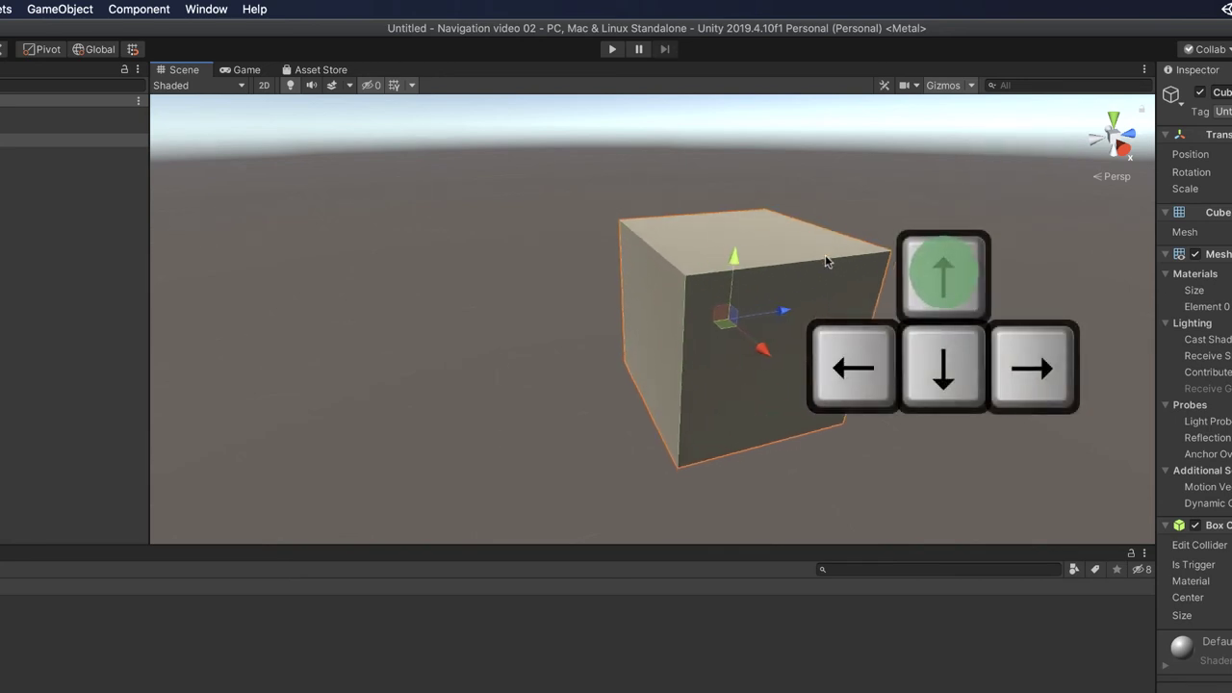
{"action": "key", "text": "Down"}
{"action": "key", "text": "Up"}
{"action": "key", "text": "Down"}
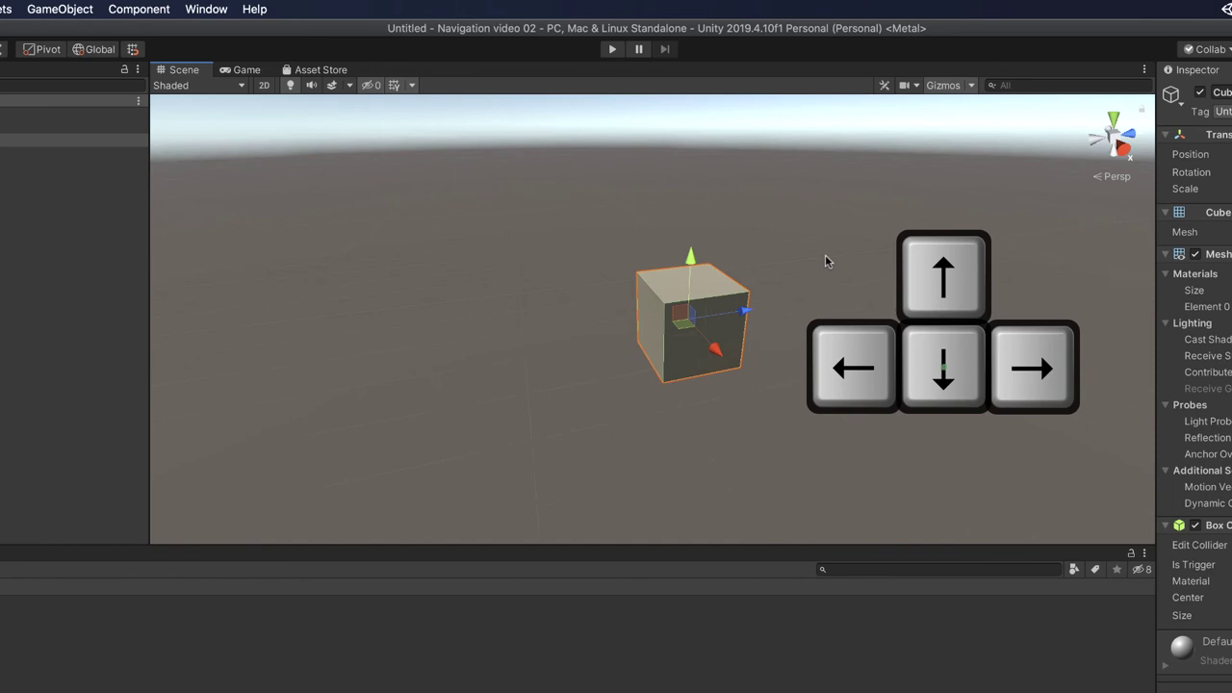
{"action": "key", "text": "Down"}
{"action": "key", "text": "Up"}
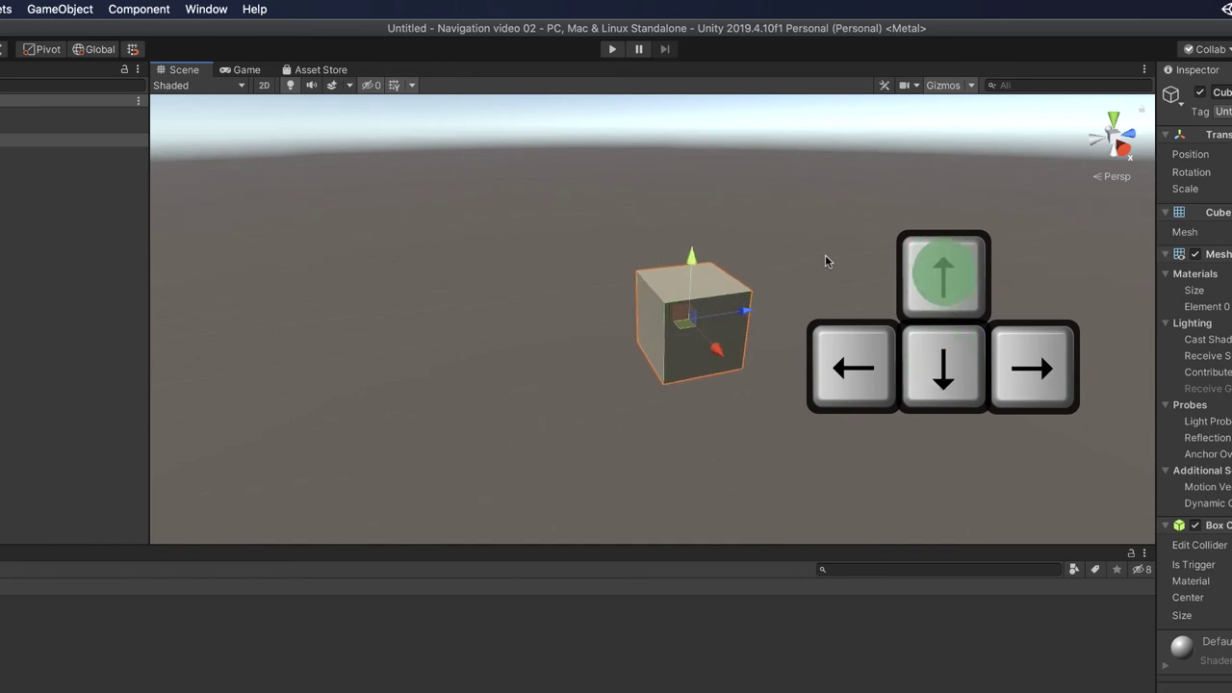
- Fly faster with Shift+Up/Down, then frame the Cube with F and zoom out slightly
{"action": "key", "text": "shift+Down"}
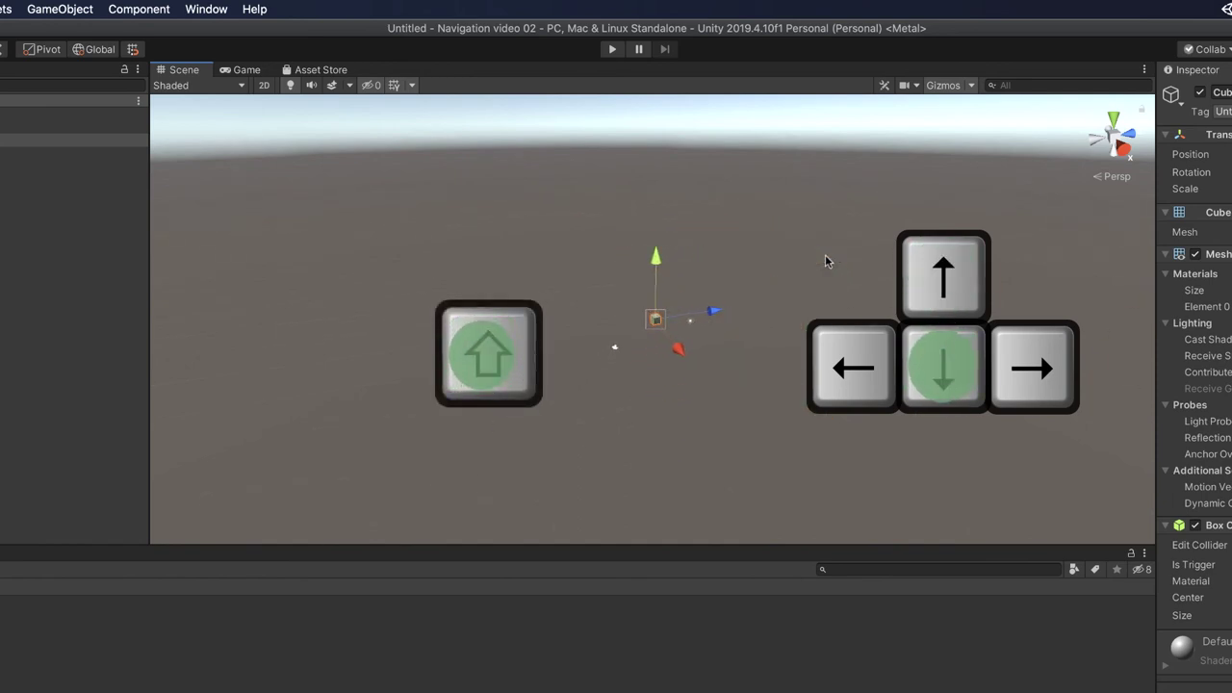
{"action": "key", "text": "shift+Up"}
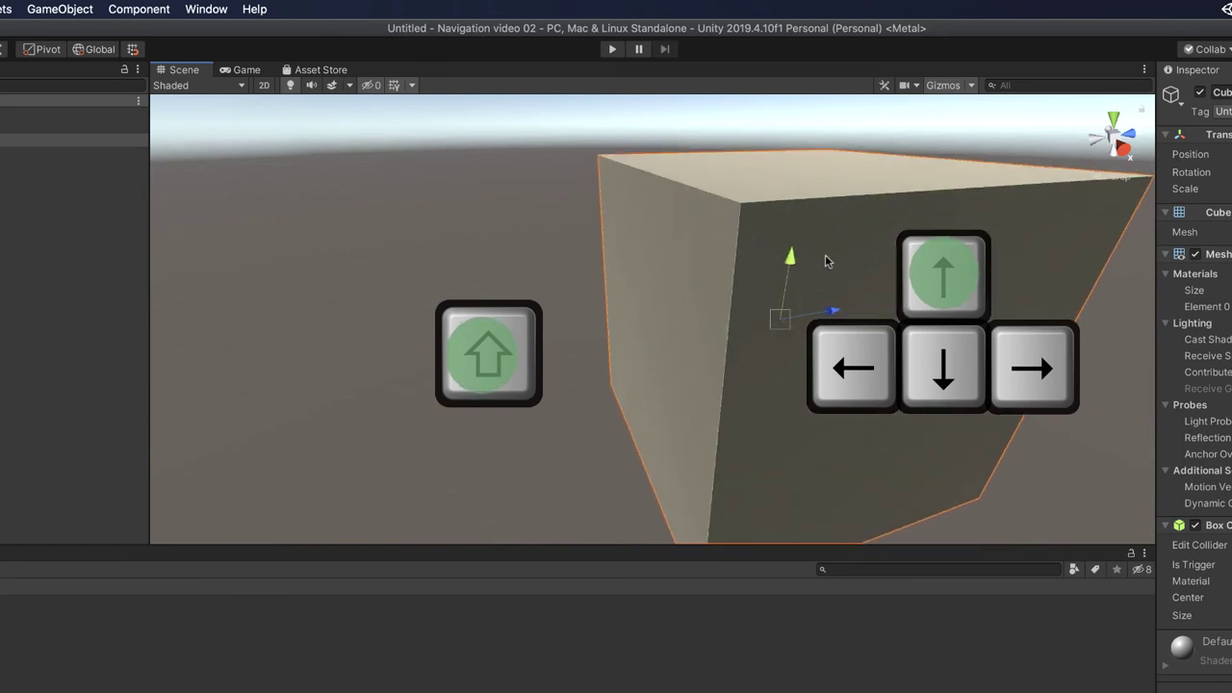
{"action": "key", "text": "shift+Down"}
{"action": "key", "text": "Up"}
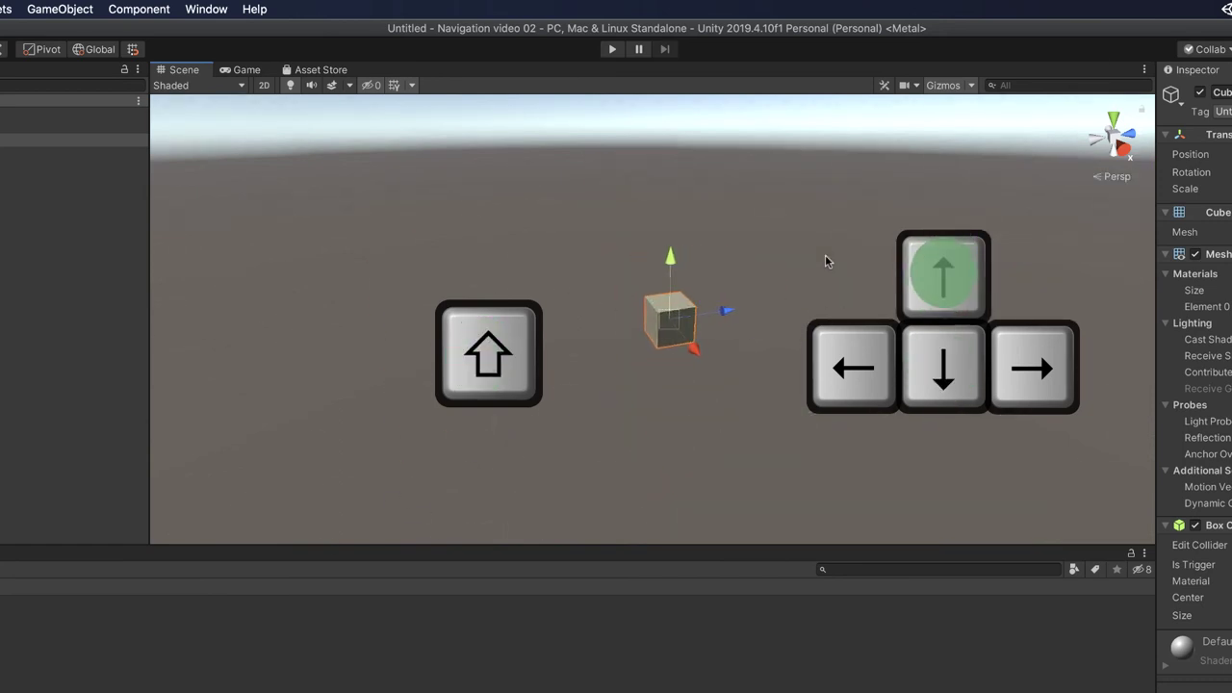
{"action": "key", "text": "Down"}
{"action": "key", "text": "shift+Down"}
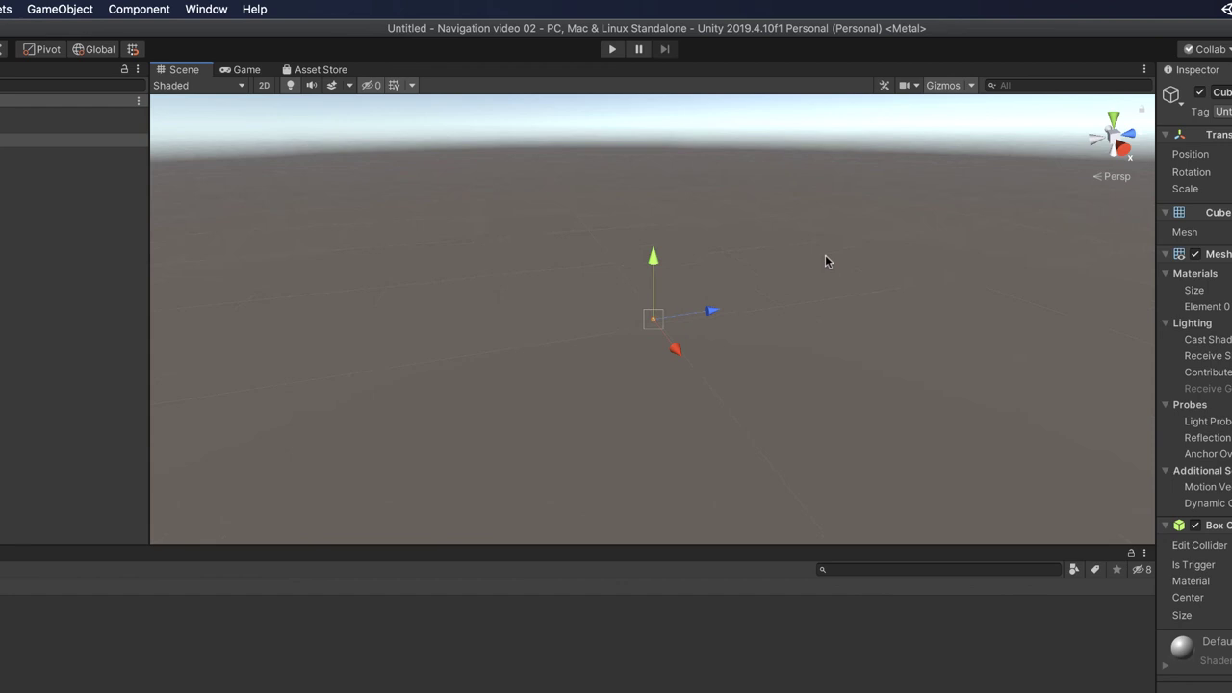
{"action": "key", "text": "f"}
{"action": "scroll", "coordinate": [825, 255], "scroll_direction": "down", "scroll_amount": 4}
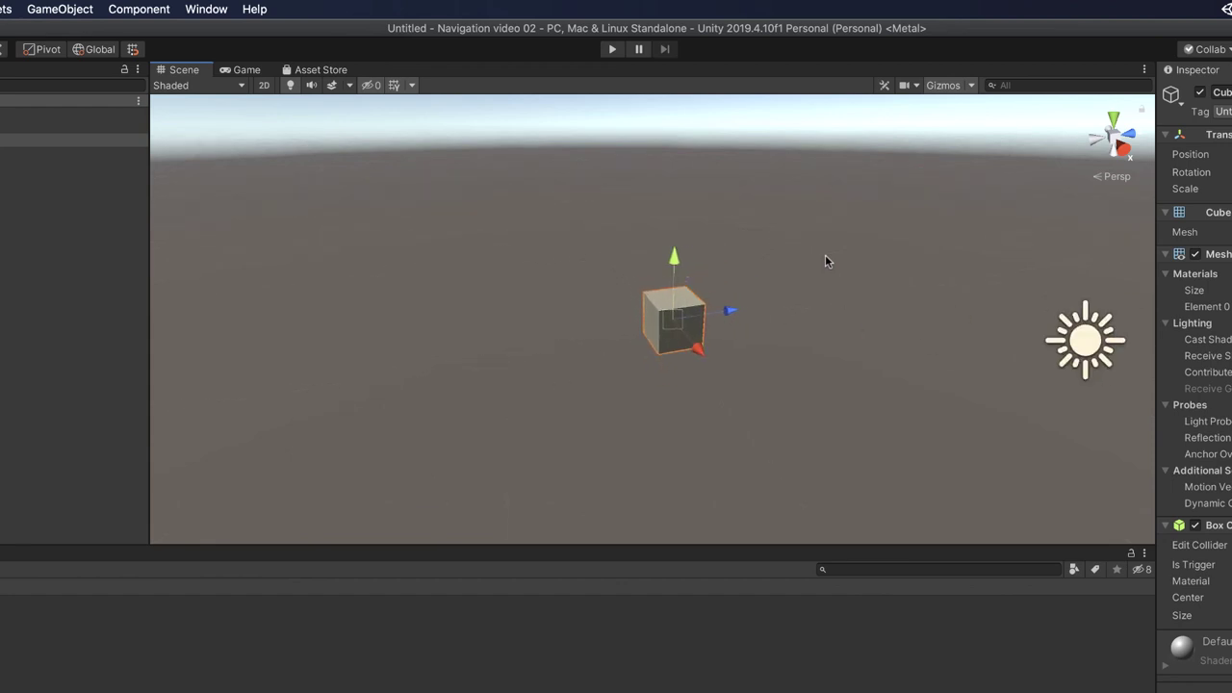